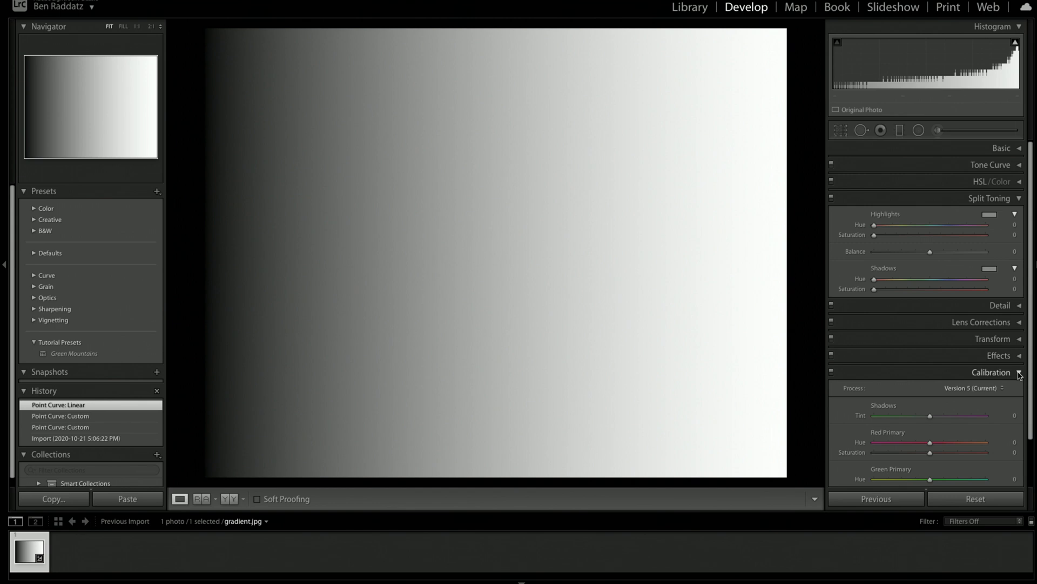
Step: Brighten Highlights in the Basic panel, reset Highlights and Shadows to 0, and bring up Split Toning
click(1019, 372)
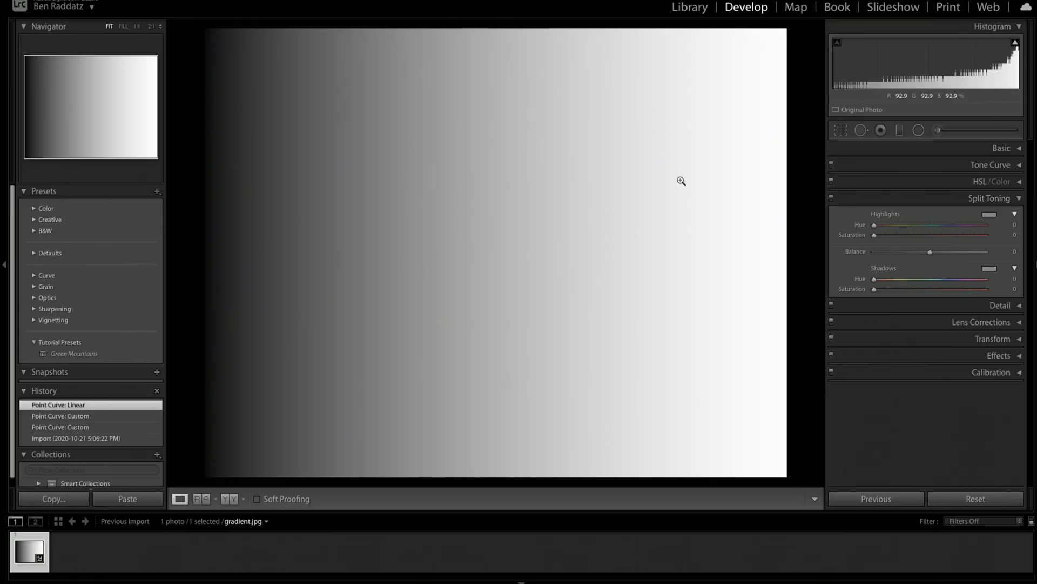
drag(930, 286, 961, 295)
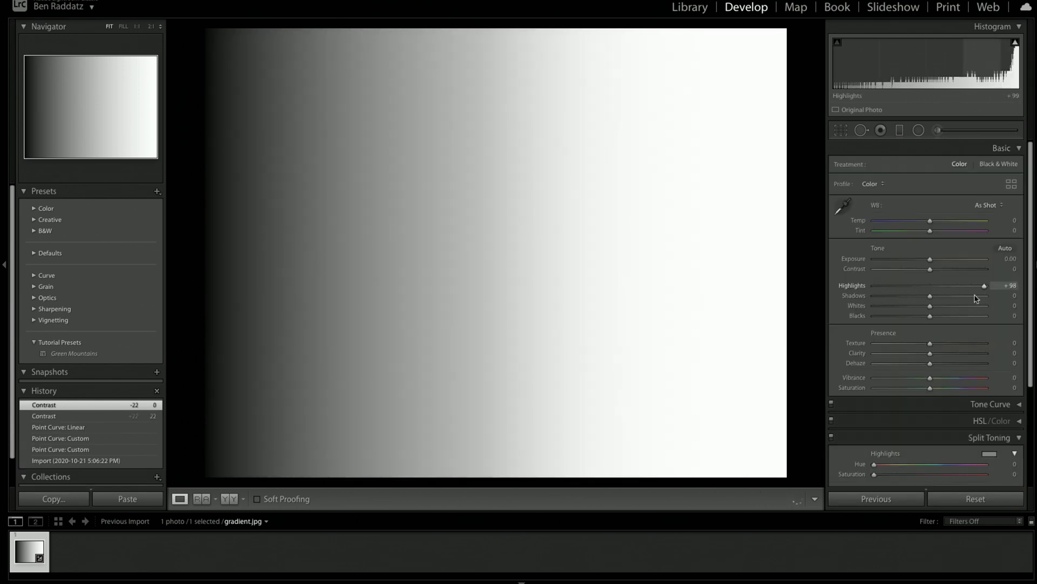
double_click(951, 287)
double_click(961, 295)
click(1020, 149)
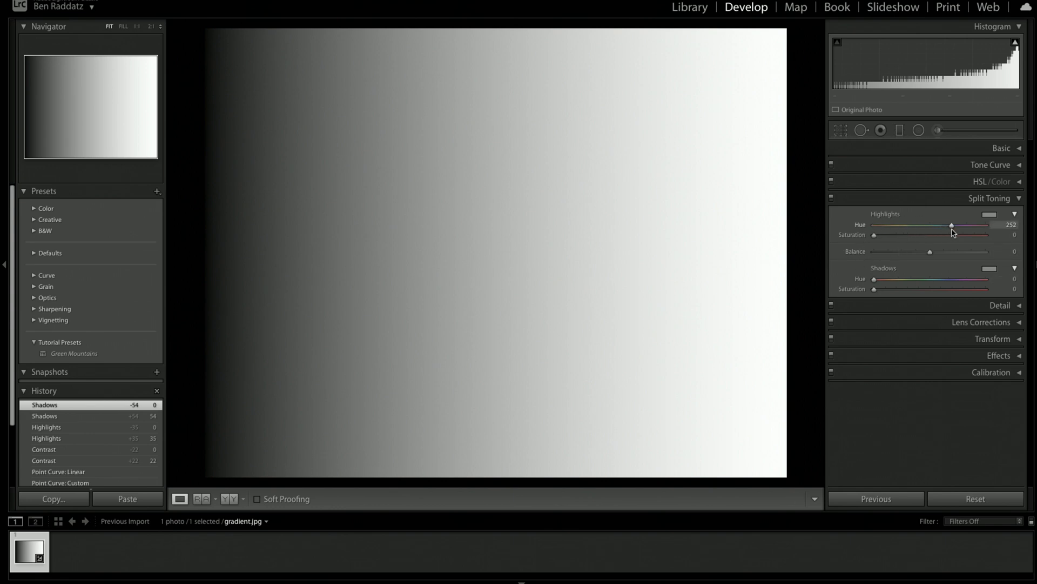
Step: Set Split Toning highlights to hue 252, saturation 86, and shadows to hue 250, saturation 0
drag(899, 233, 986, 235)
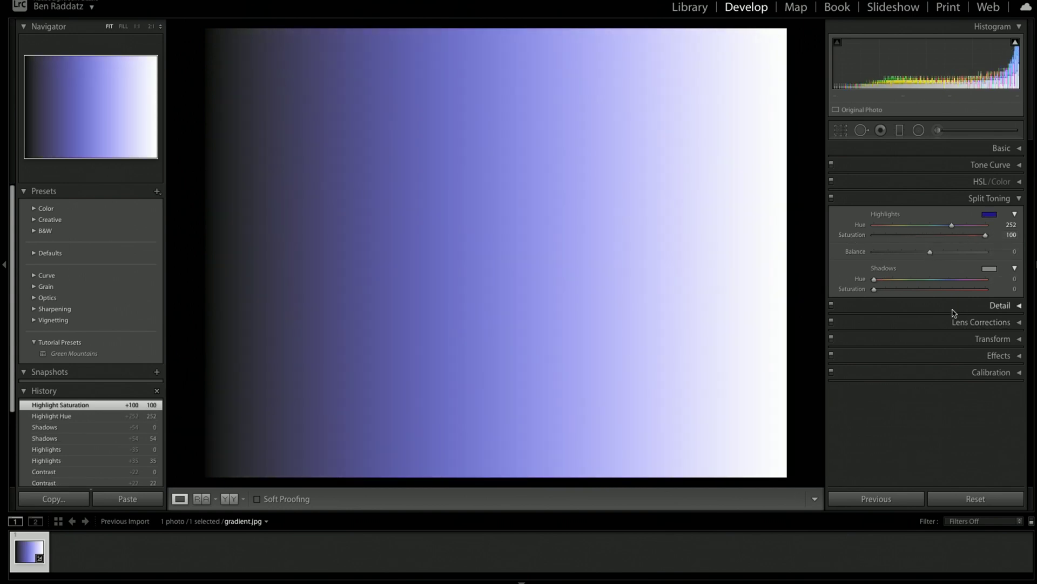
drag(986, 235, 784, 263)
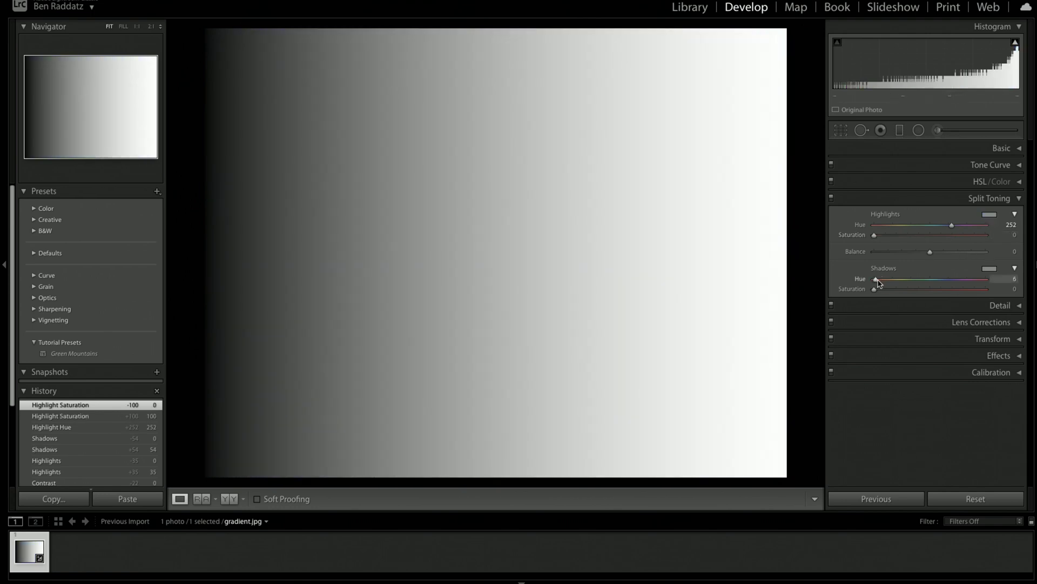
drag(952, 282, 950, 315)
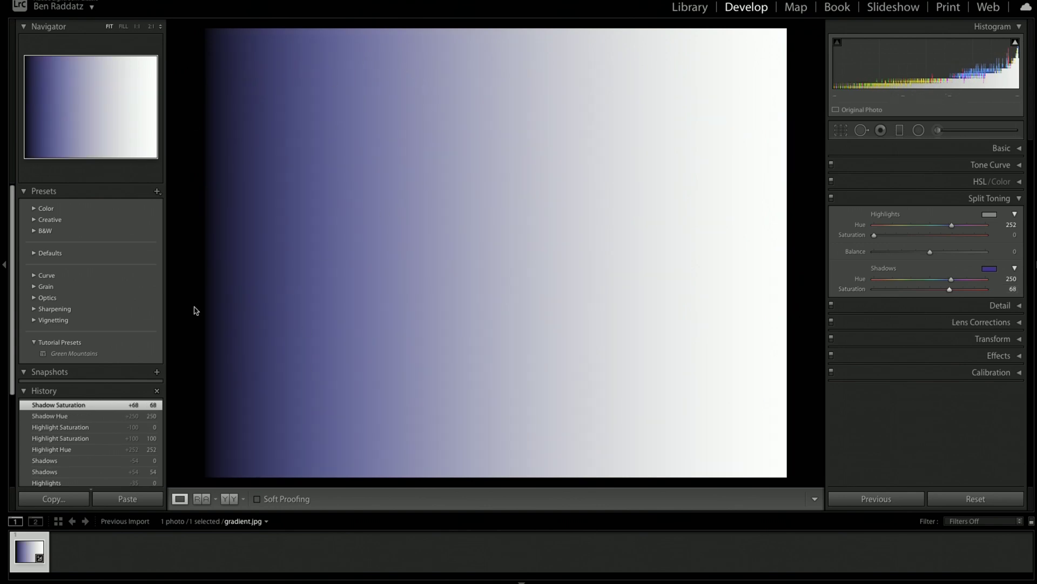
double_click(874, 290)
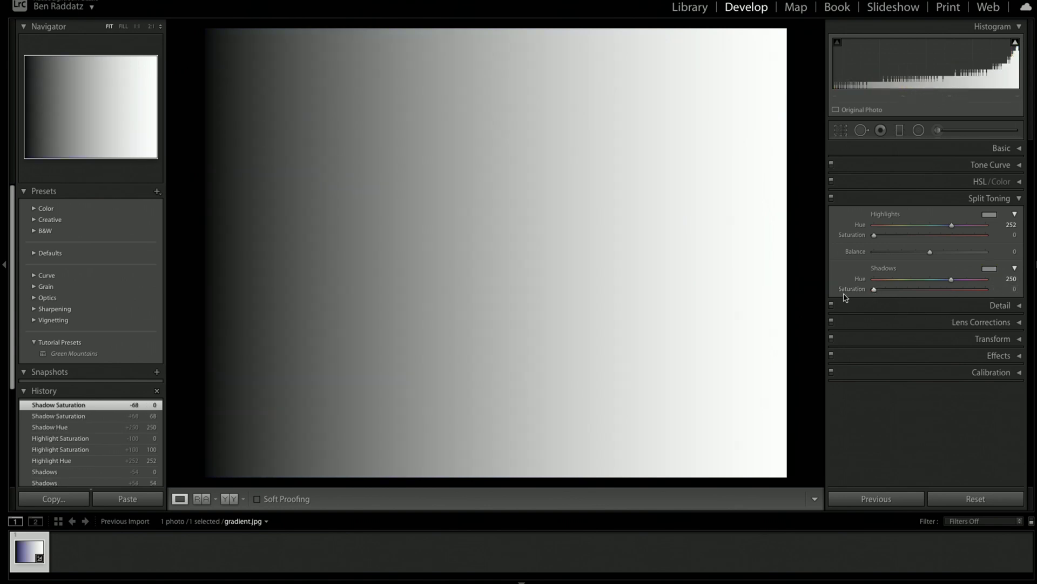
drag(874, 236, 970, 235)
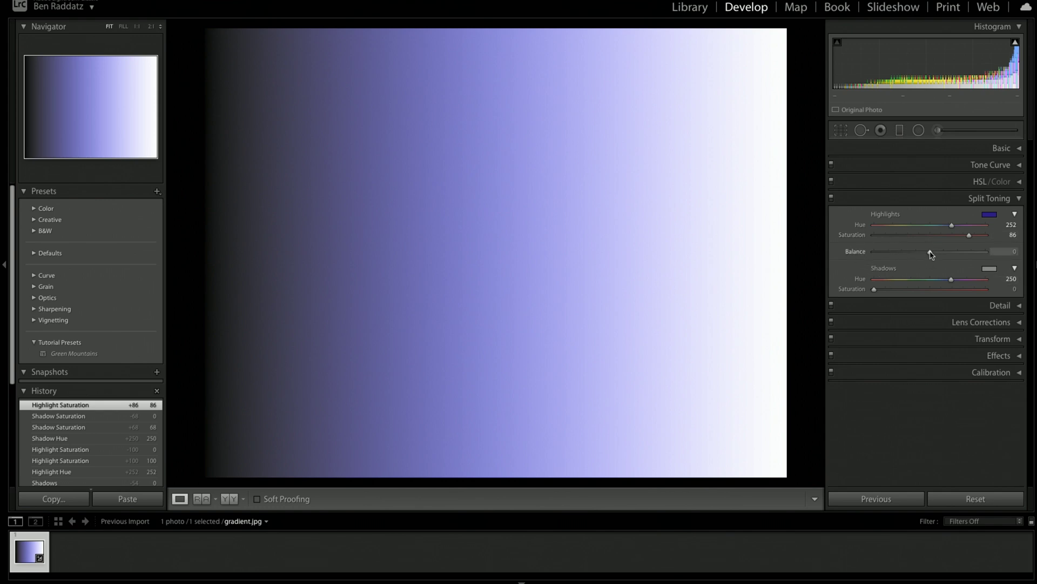
Step: Swing the Split Toning Balance toward the shadows, then fully to +100 toward the highlights
drag(930, 252, 1007, 260)
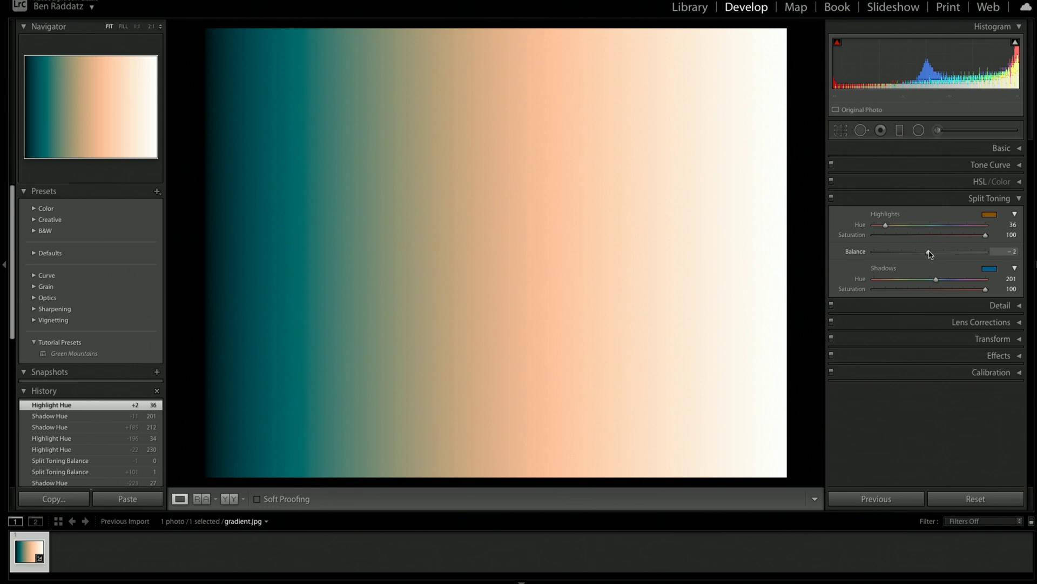
drag(929, 253, 856, 257)
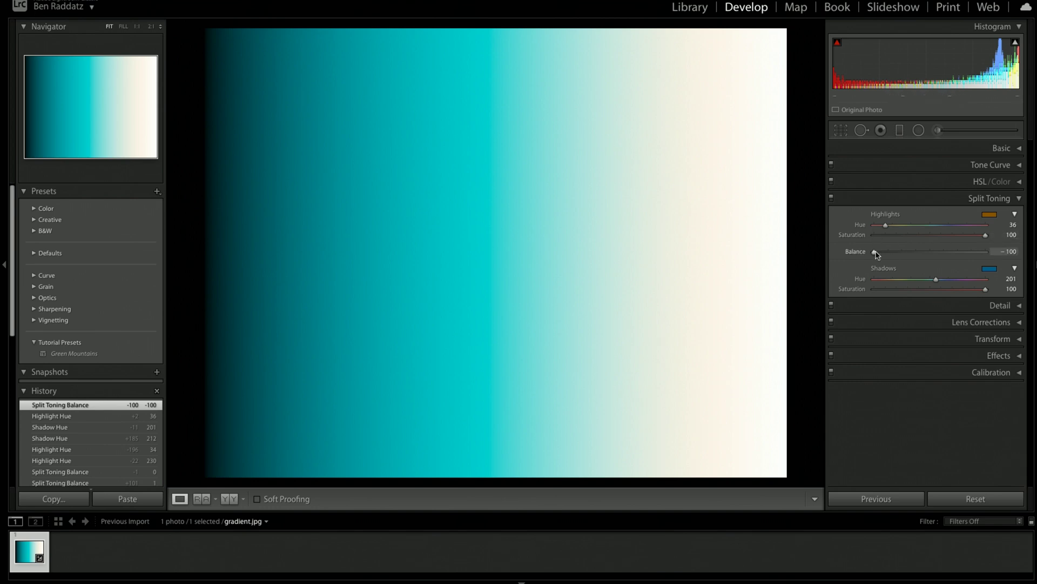
drag(876, 253, 1014, 252)
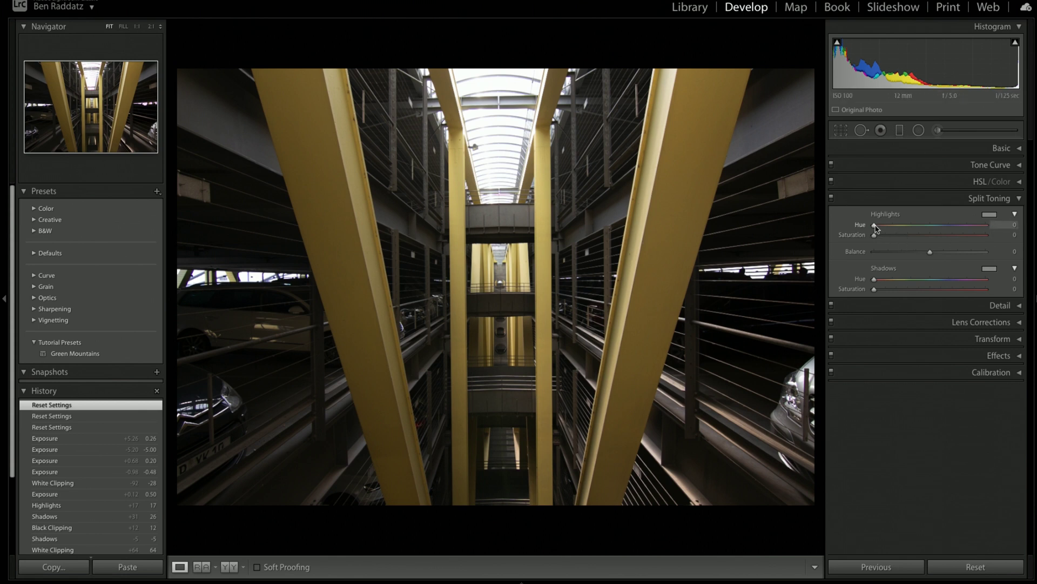
Step: Adjust the highlight hue, shadow hue and balance, then switch Split Toning off to view the untinted photo
drag(945, 232, 944, 232)
drag(875, 287, 892, 287)
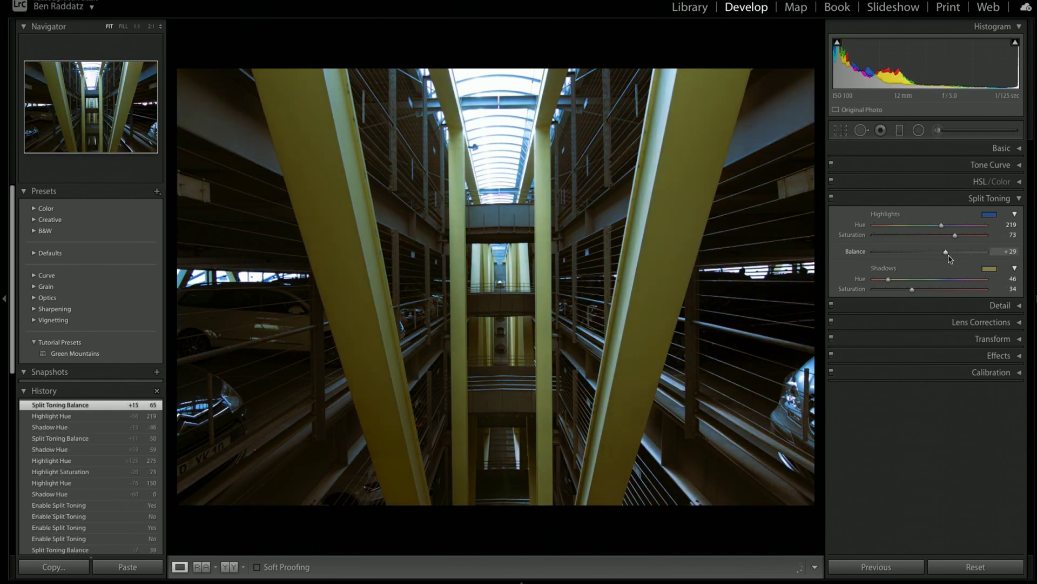
drag(949, 252, 944, 226)
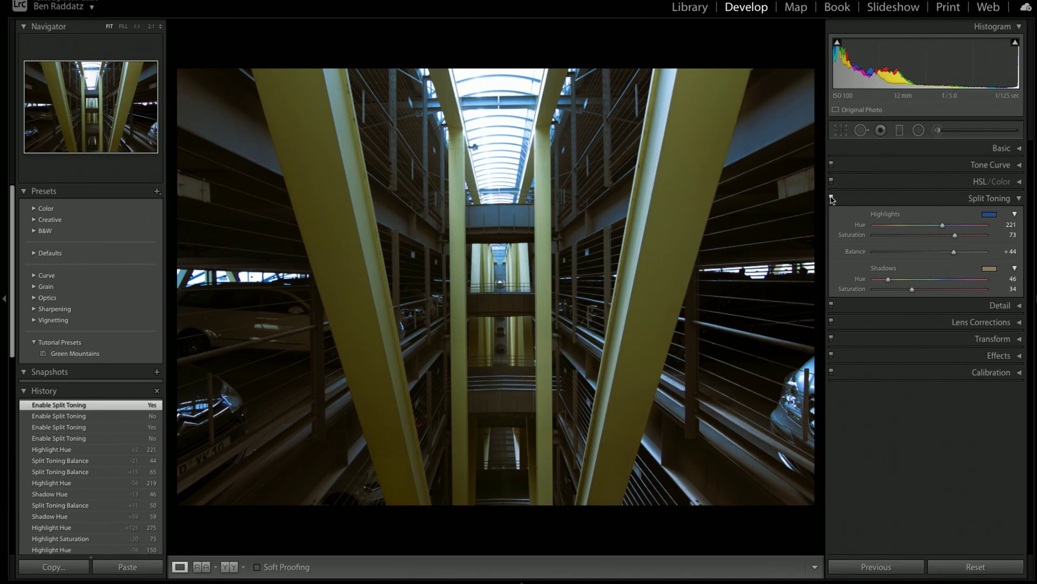
click(831, 198)
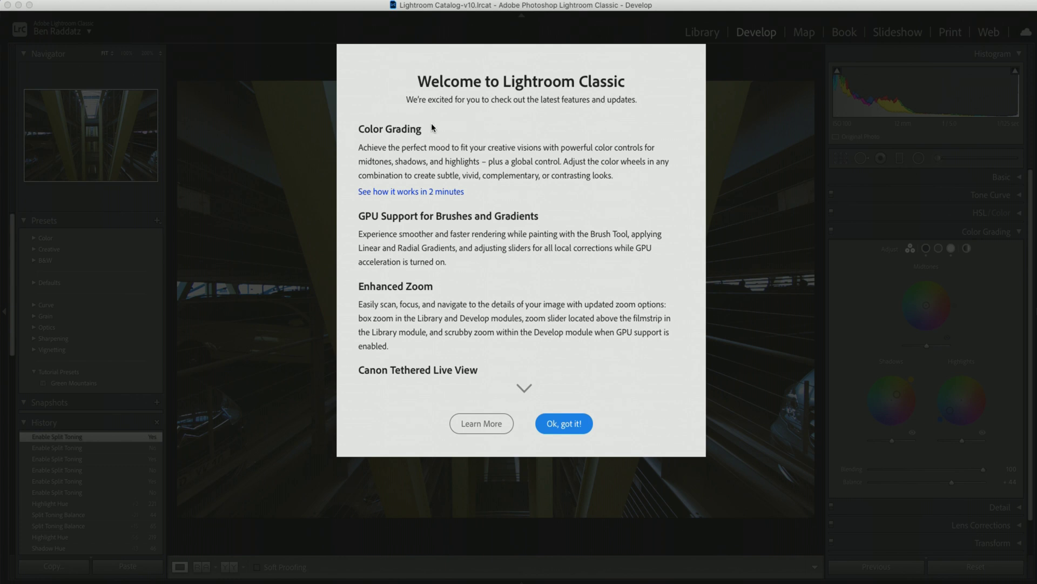
Step: Dismiss the 'Welcome to Lightroom Classic' Color Grading notice with Return
key(Return)
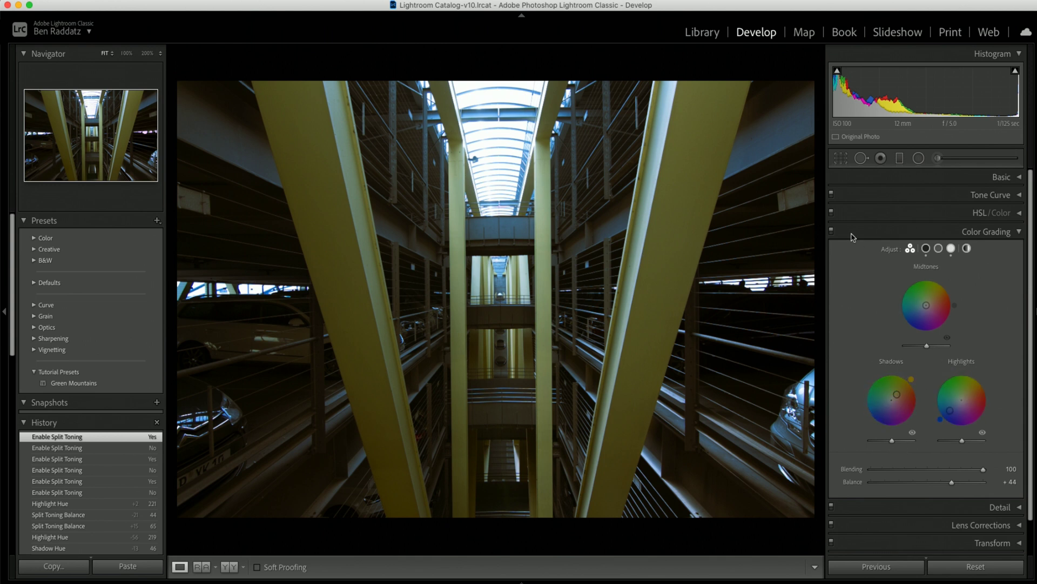
click(832, 230)
click(832, 230)
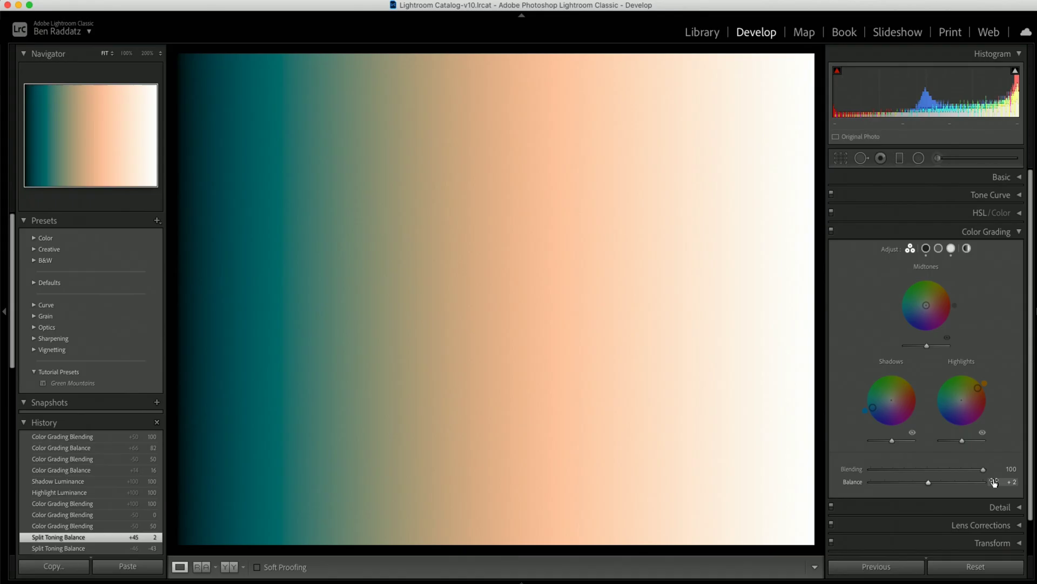
Step: Confirm a Color Grading Blending value of 50
key(Return)
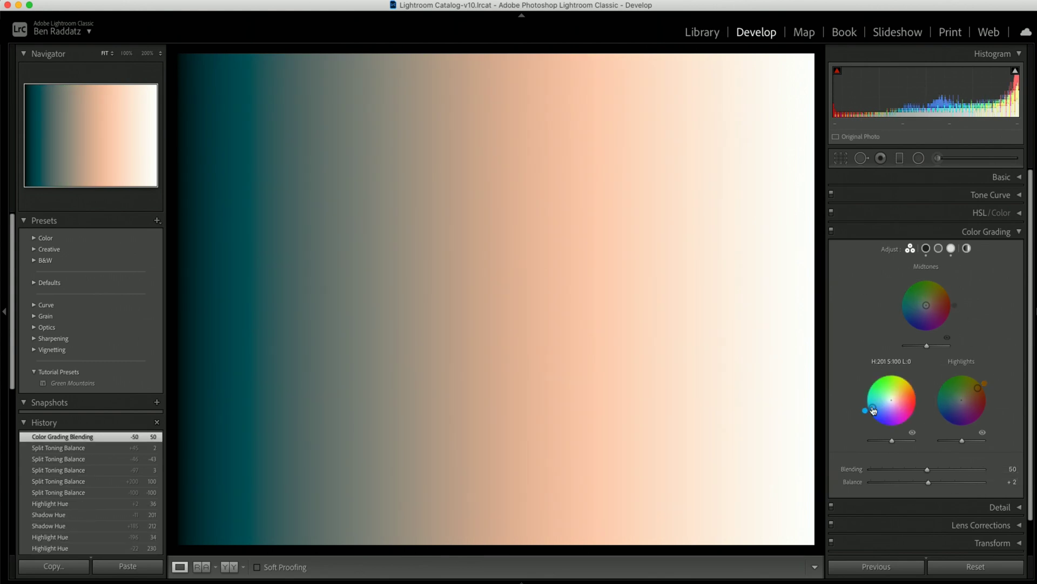
Step: Shift the shadow grade to green (hue 95, saturation 62), adjust its luminance, and toggle it to compare
drag(874, 410, 892, 394)
mouse_move(892, 440)
mouse_down()
mouse_move(939, 445)
mouse_move(856, 452)
mouse_move(899, 454)
mouse_move(885, 454)
mouse_up()
click(912, 434)
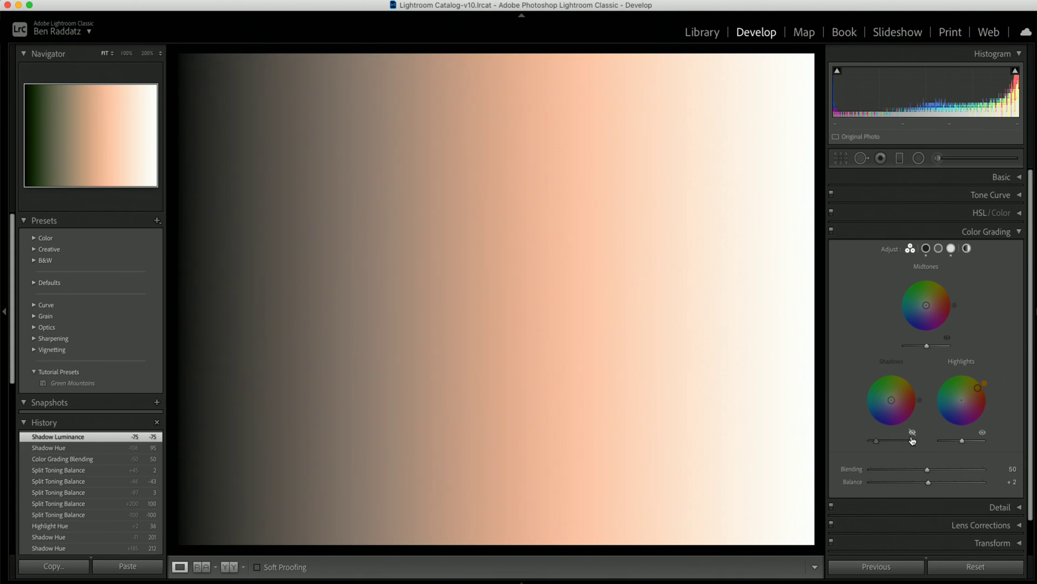
click(912, 438)
click(912, 432)
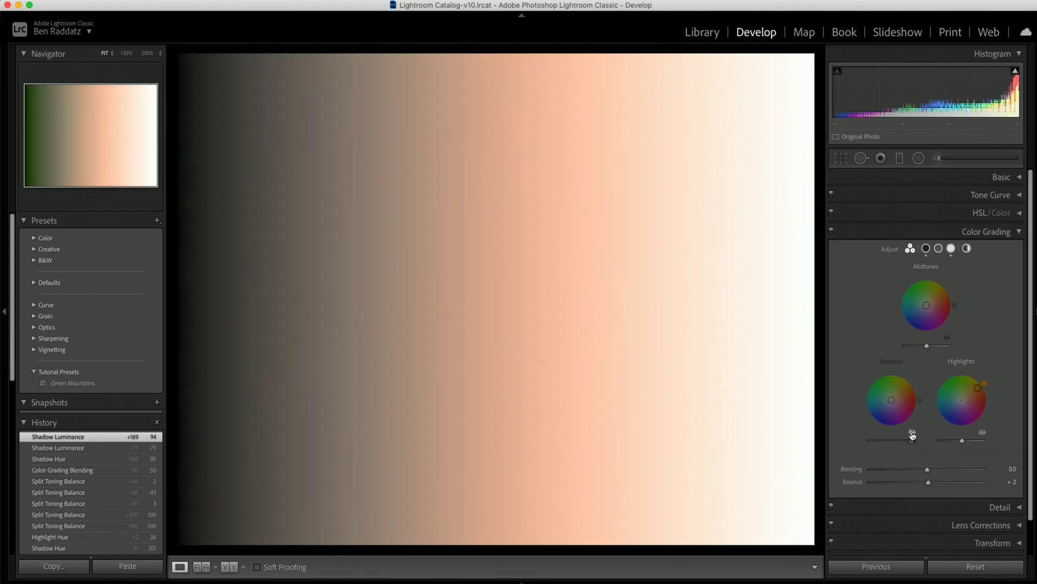
click(912, 433)
click(912, 432)
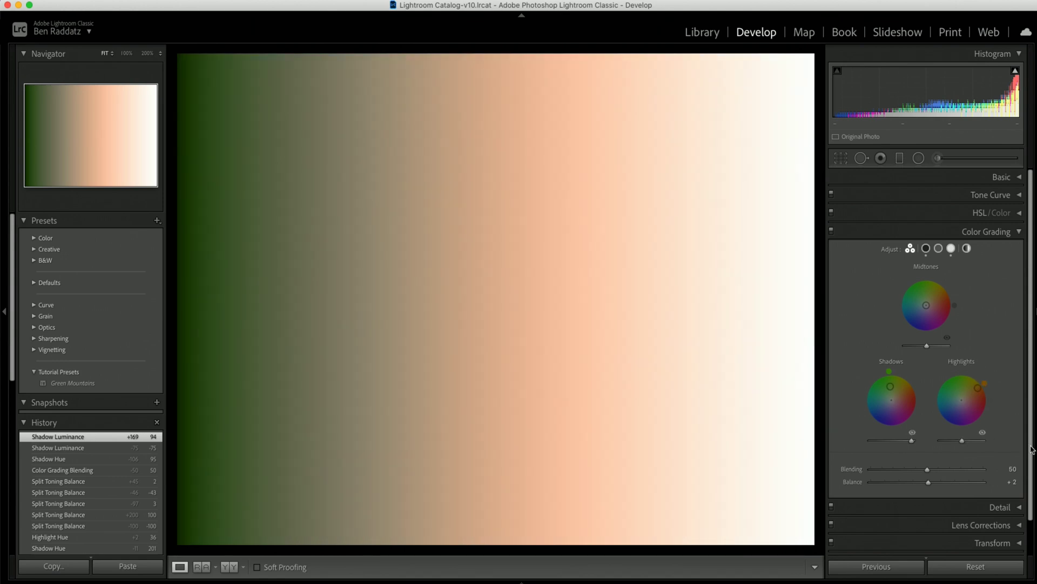
key(super+z)
click(926, 249)
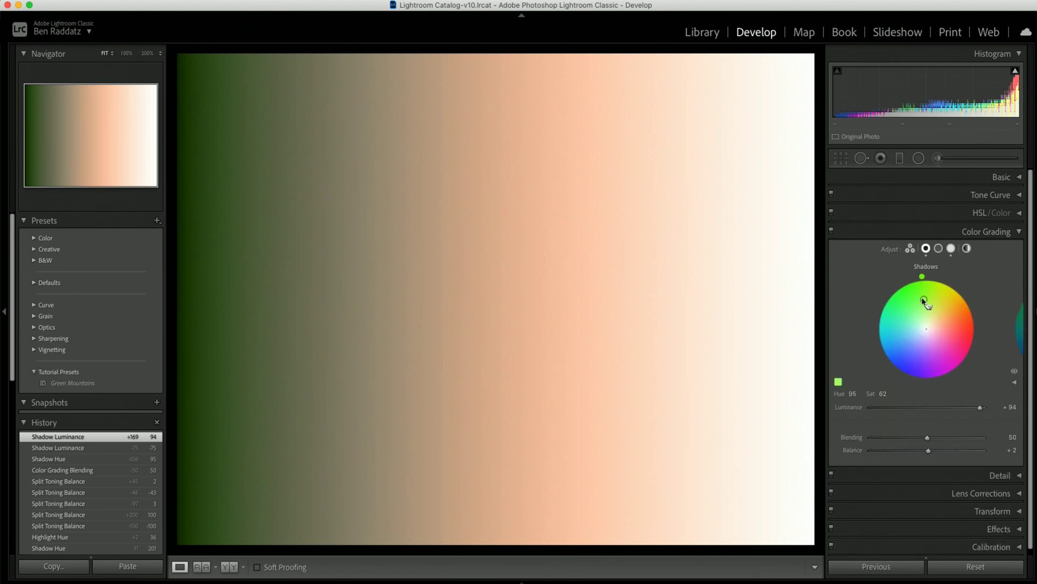
Step: Shift the shadow hue, then eyedropper-sample shadow colours from the photo, landing at hue 223, saturation 70
drag(924, 304, 890, 344)
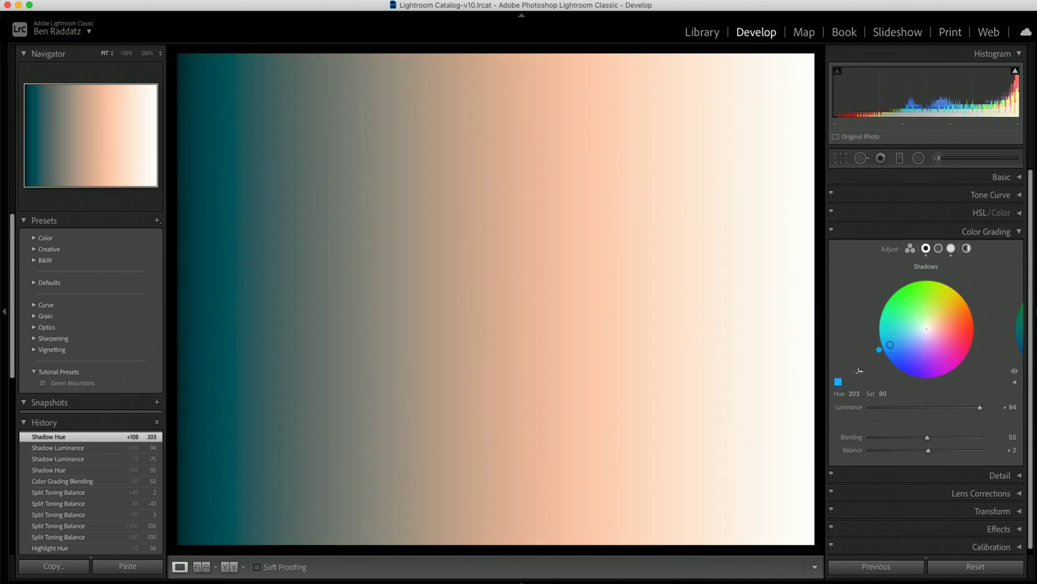
click(839, 383)
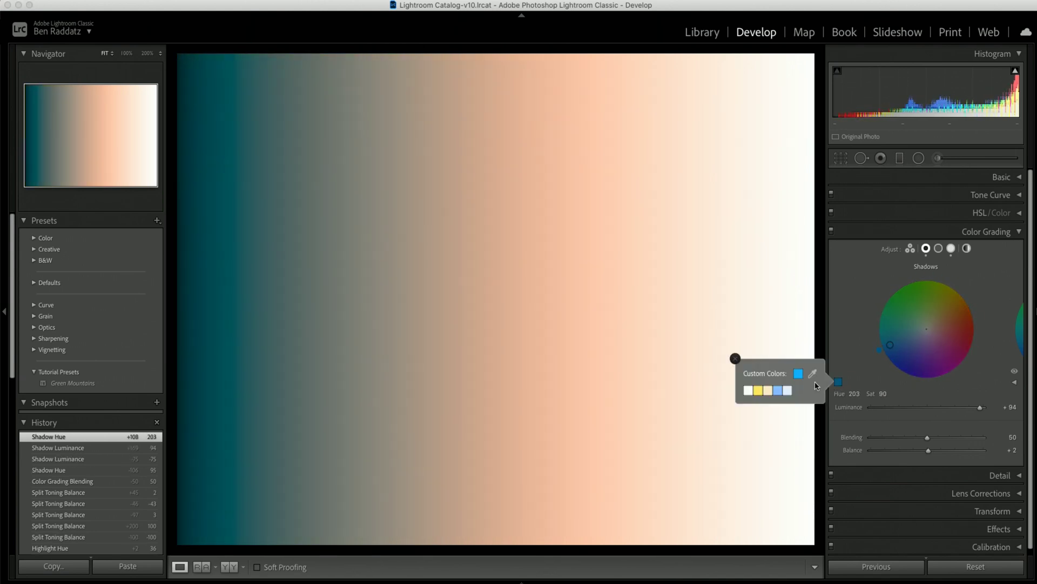
drag(805, 371, 466, 282)
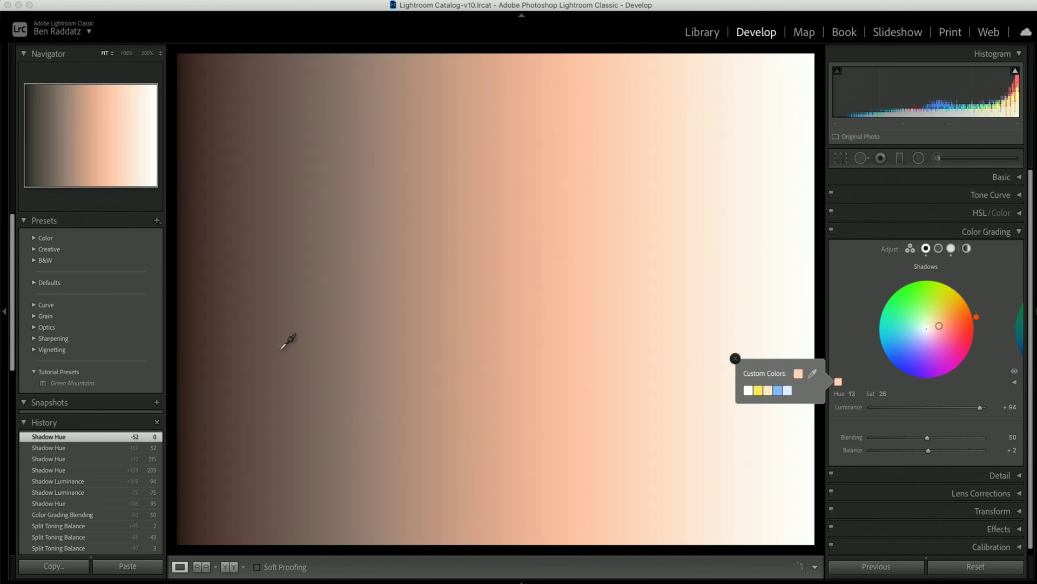
drag(281, 349, 916, 103)
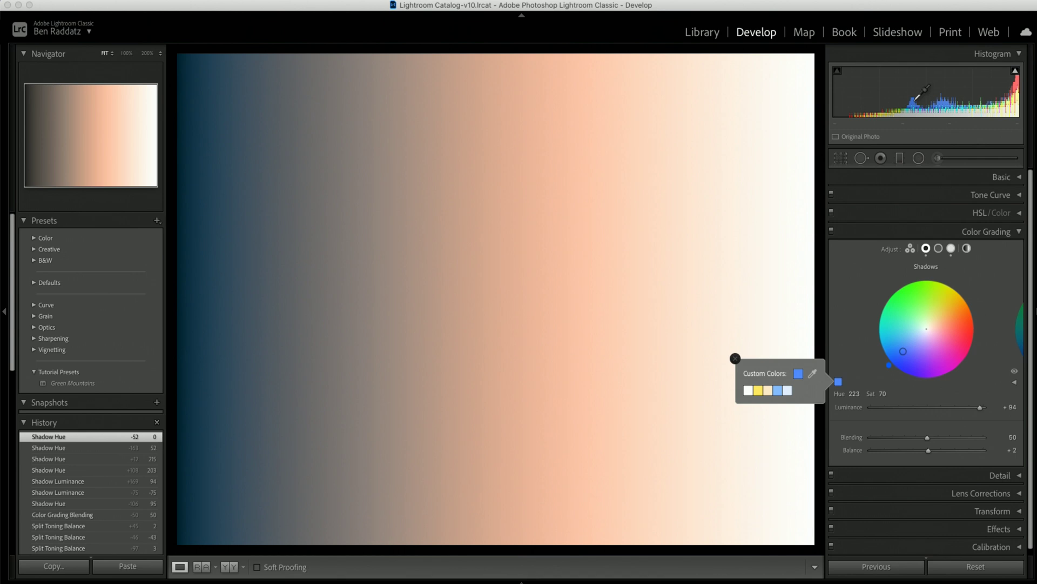
Step: Sample a screen colour, then set the shadows to green at hue 128, saturation 100
drag(918, 93, 496, 212)
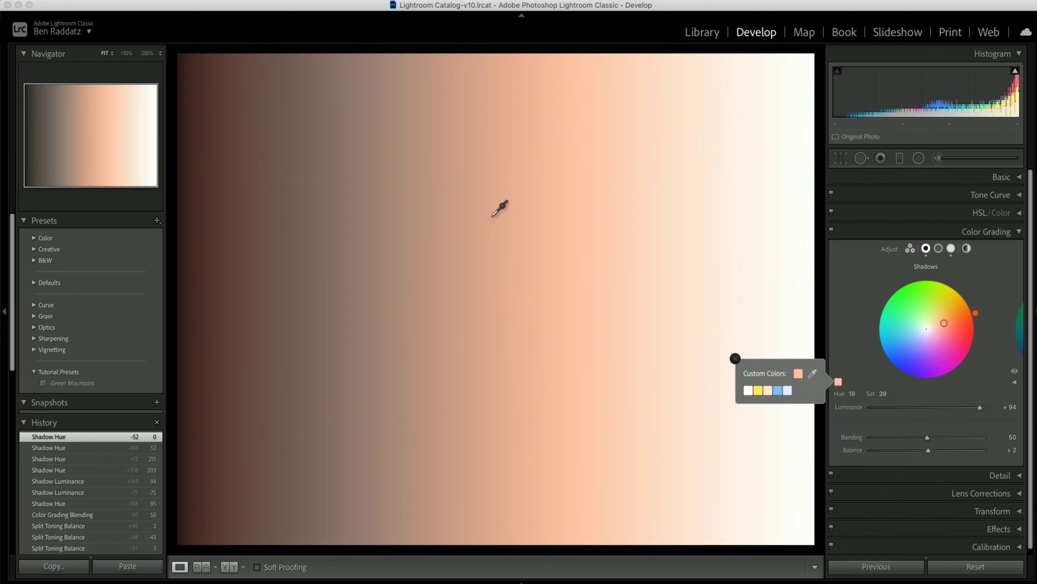
drag(974, 313, 899, 294)
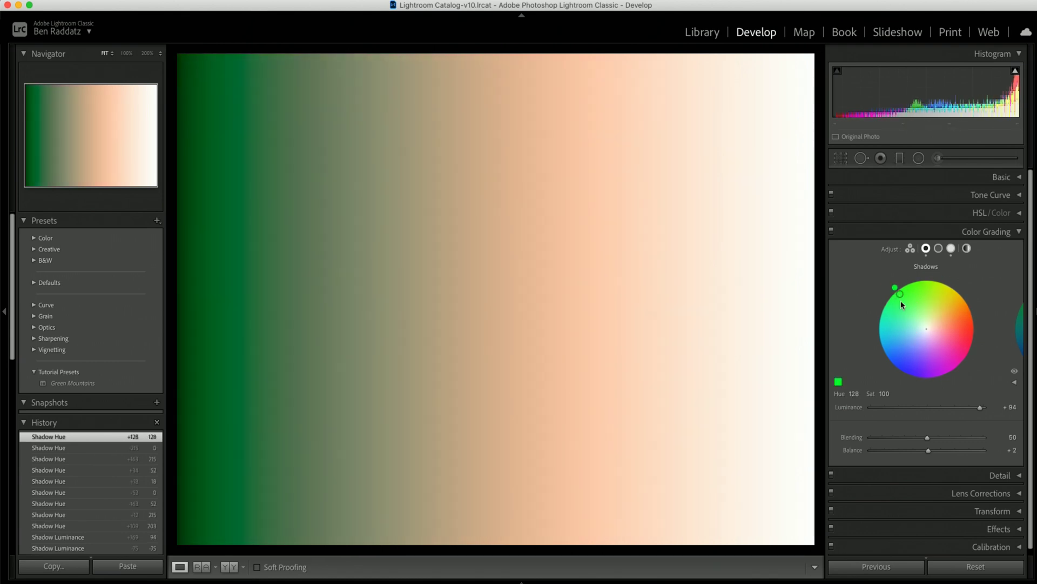
Step: Save the current shadow green as a custom swatch and nudge shadow luminance to +2
click(838, 382)
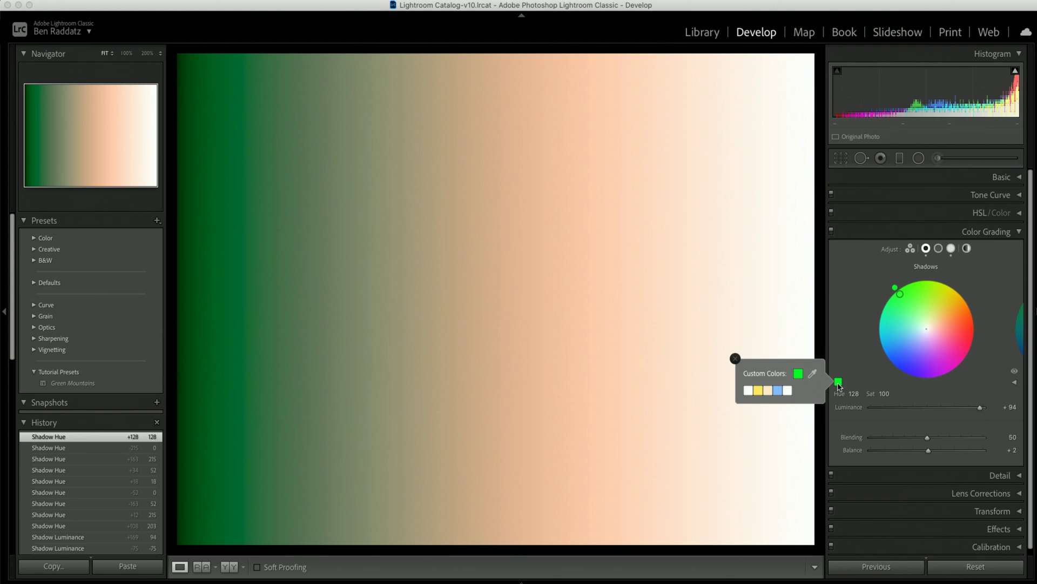
right_click(749, 390)
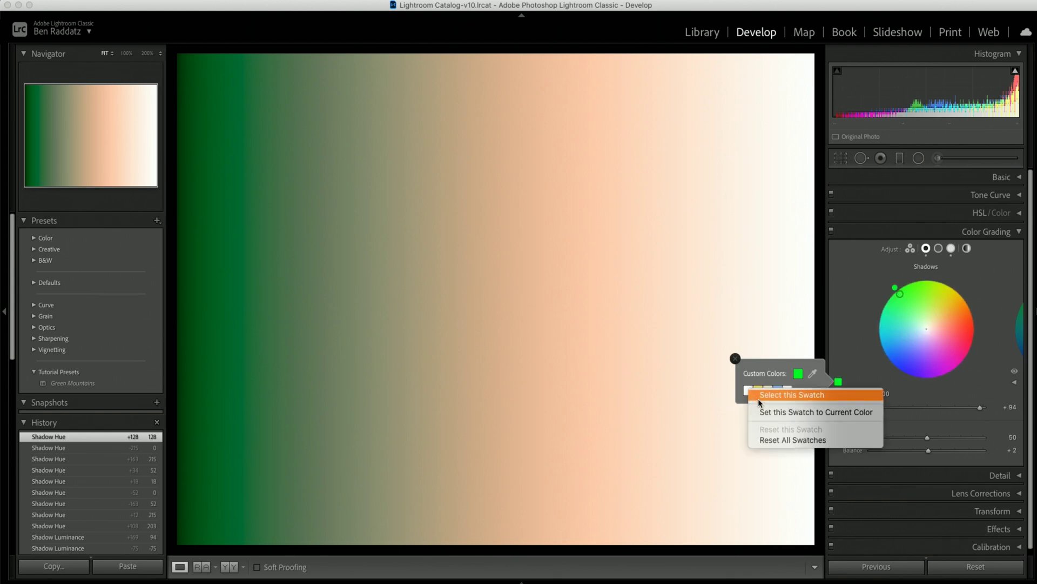
click(859, 414)
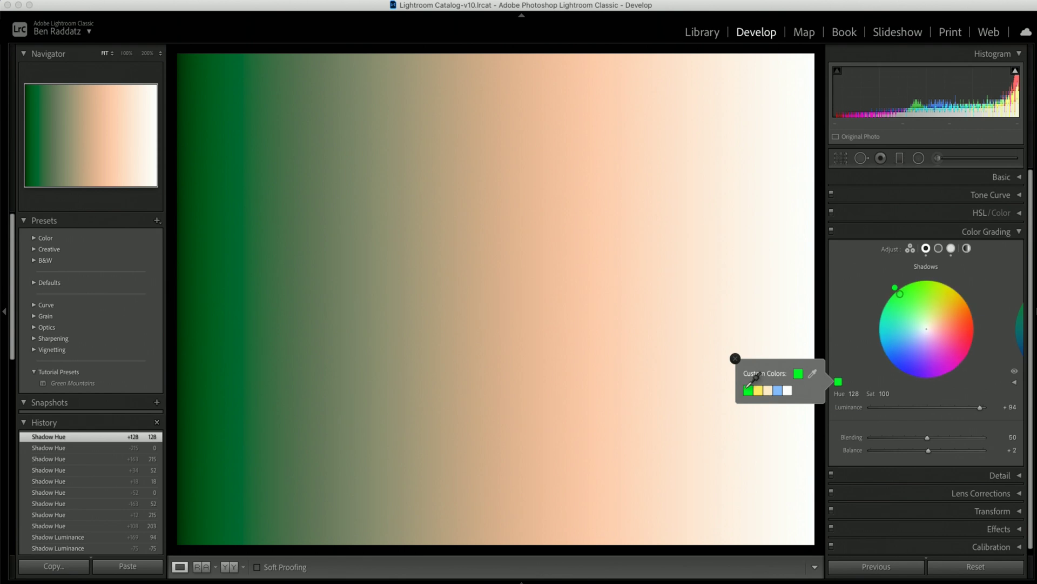
mouse_move(913, 408)
mouse_down()
mouse_move(991, 405)
mouse_move(877, 413)
mouse_move(1006, 422)
mouse_move(928, 411)
mouse_up()
Step: Using the separate sliders, set the shadow hue to 116 with saturation kept at 100
click(1015, 382)
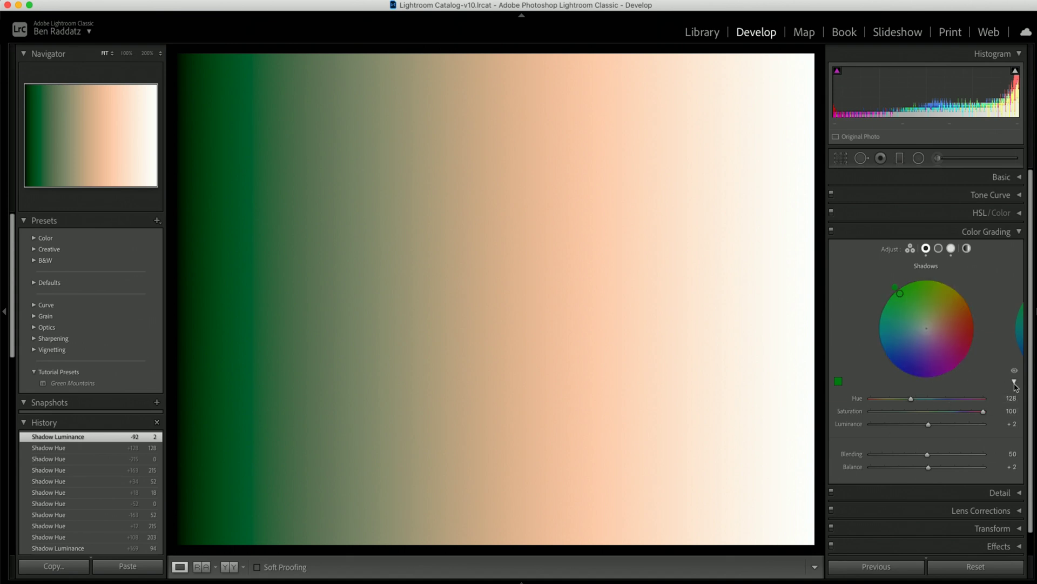
click(1015, 382)
click(1014, 383)
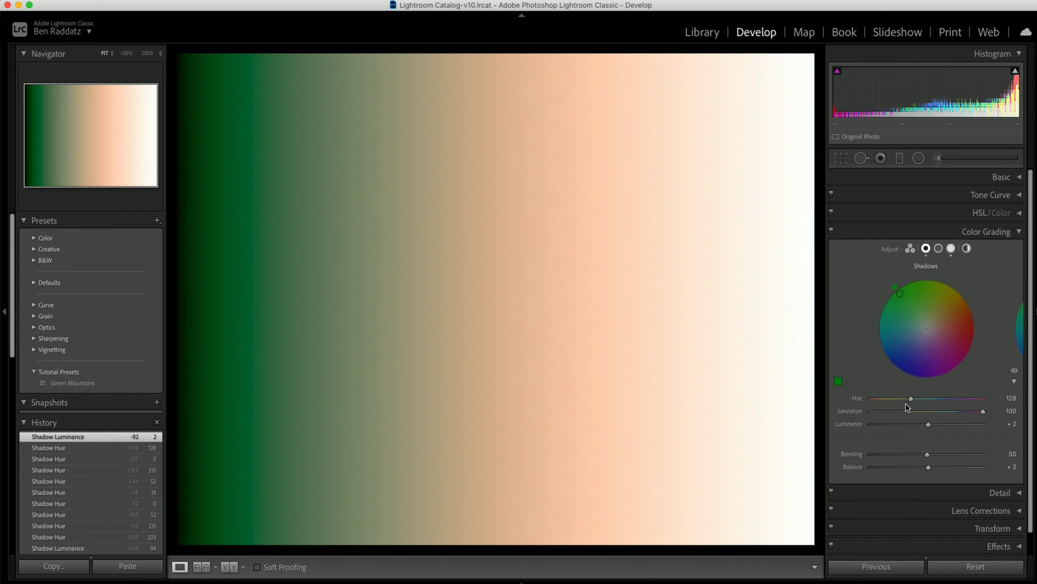
mouse_move(910, 400)
mouse_down()
mouse_move(893, 401)
mouse_move(908, 400)
mouse_up()
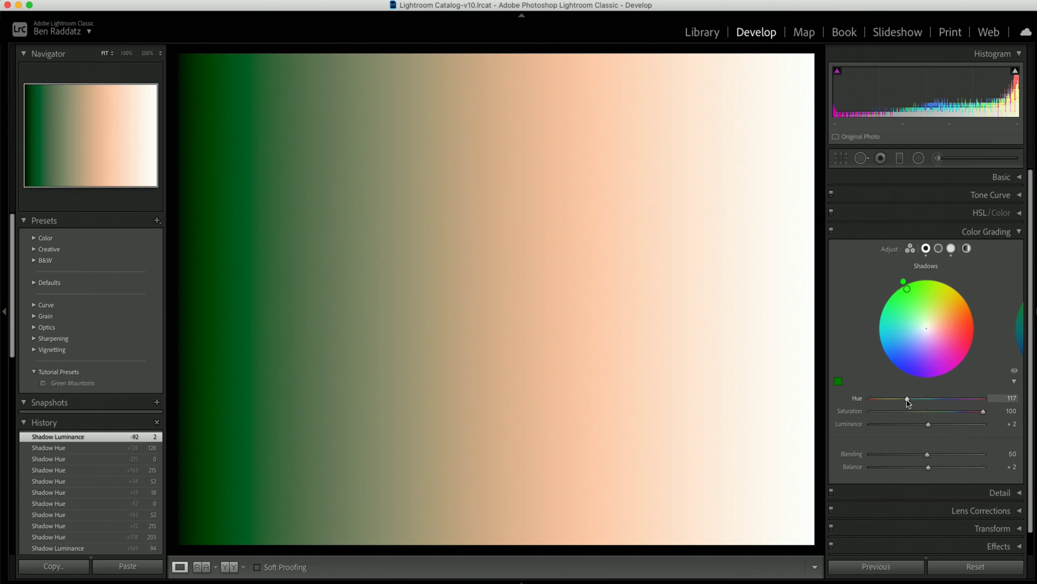
mouse_move(984, 414)
mouse_down()
mouse_move(870, 424)
mouse_move(987, 421)
mouse_up()
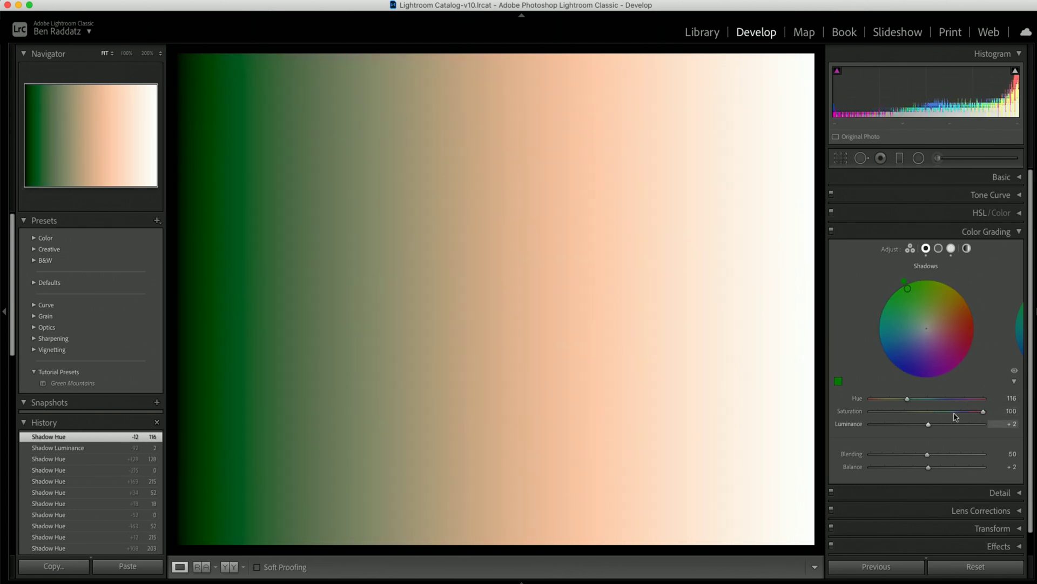
Step: Review the Midtones and Shadows grades, ending on Highlights at hue 36, saturation 100
click(939, 248)
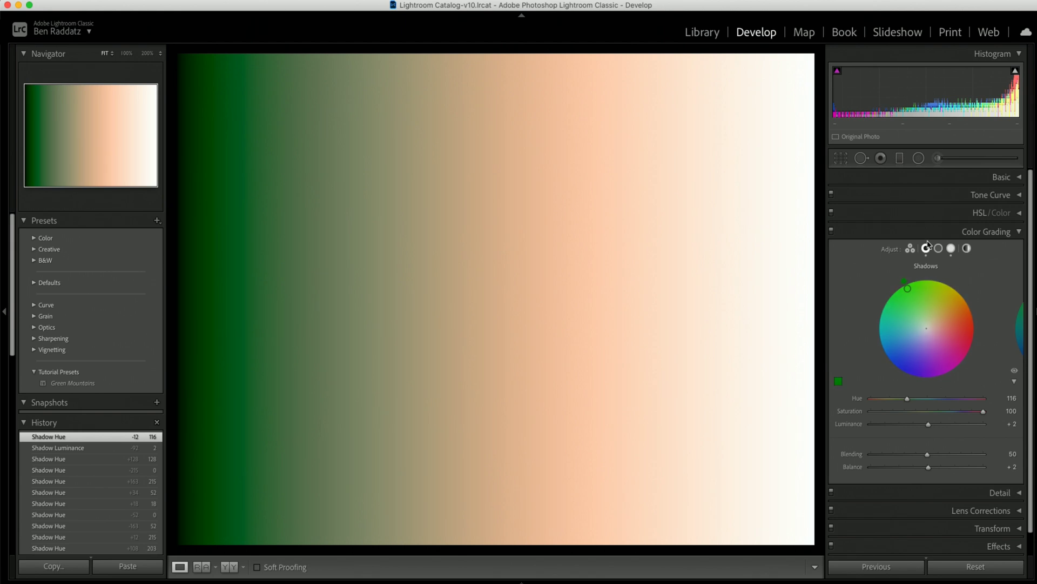
click(926, 248)
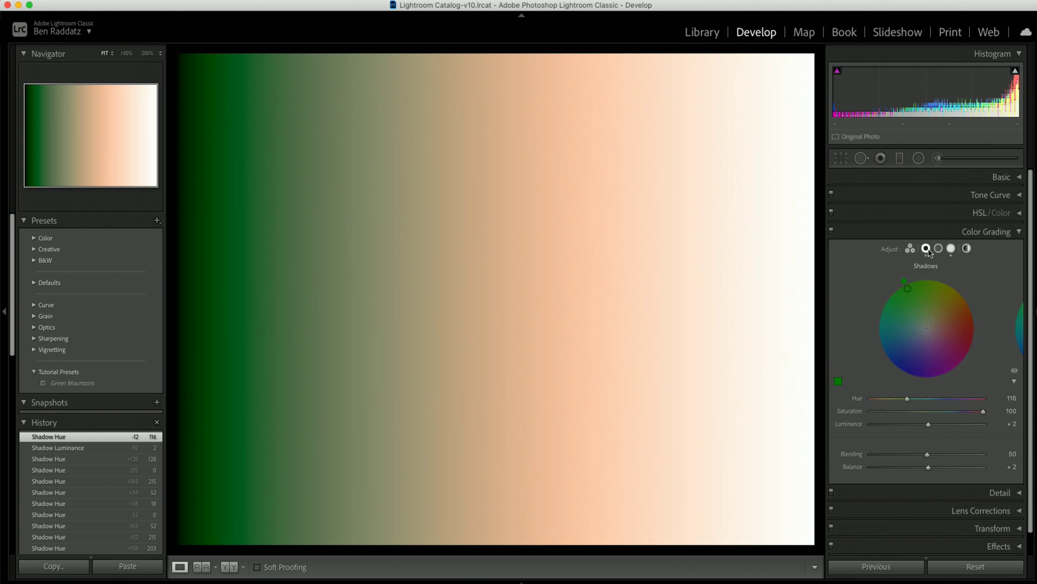
click(951, 248)
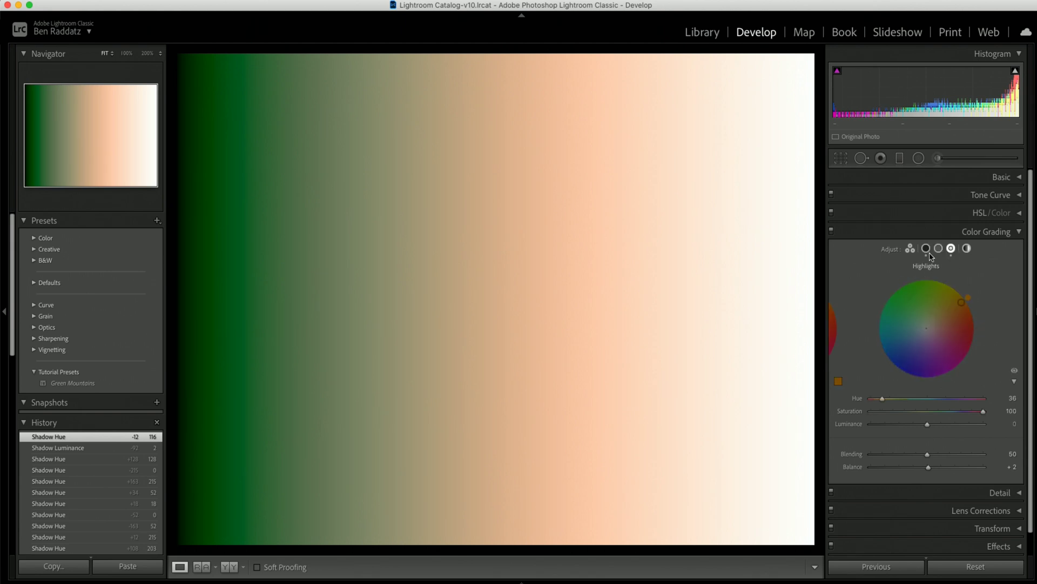
Step: Tint the whole image globally at hue 0, saturation 100, comparing with the grade hidden and shown
click(967, 248)
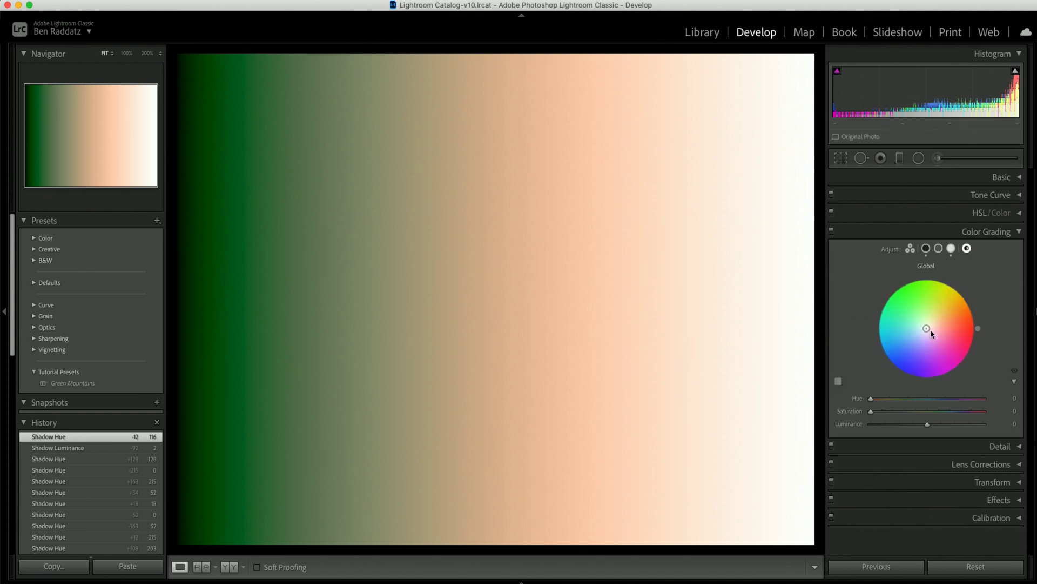
drag(927, 333, 906, 368)
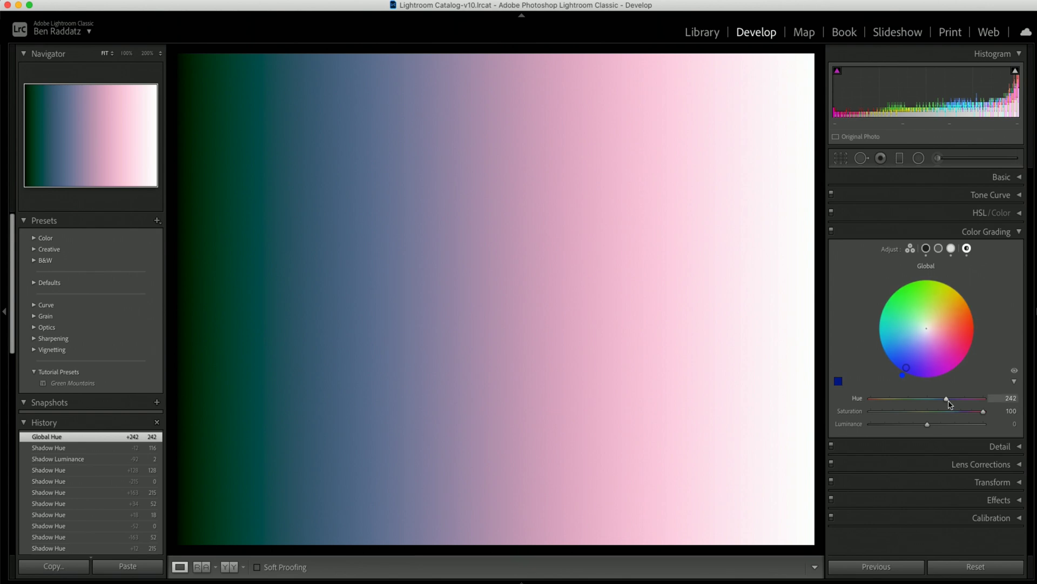
mouse_move(949, 404)
mouse_down()
mouse_move(877, 407)
mouse_move(959, 407)
mouse_up()
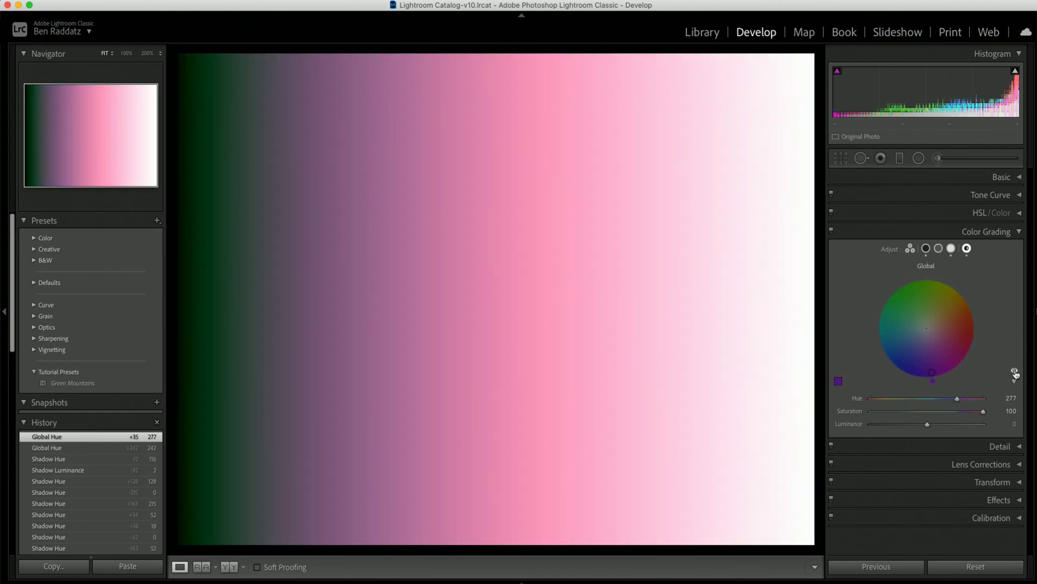
click(1015, 373)
click(1015, 373)
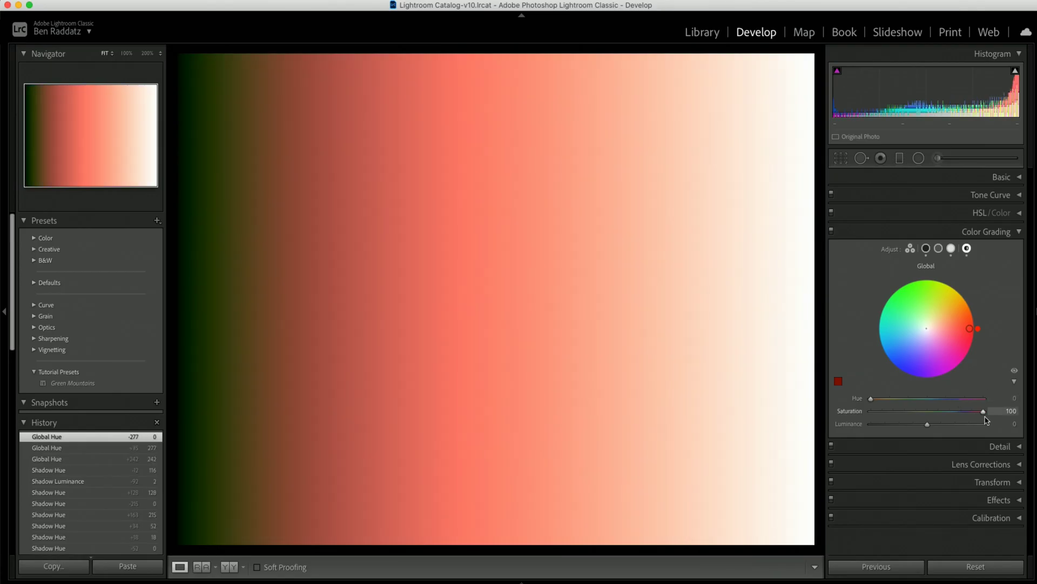
Step: Reset global saturation to 0, tint midtones at hue 99, saturation 100, then view shadows and highlights
double_click(983, 413)
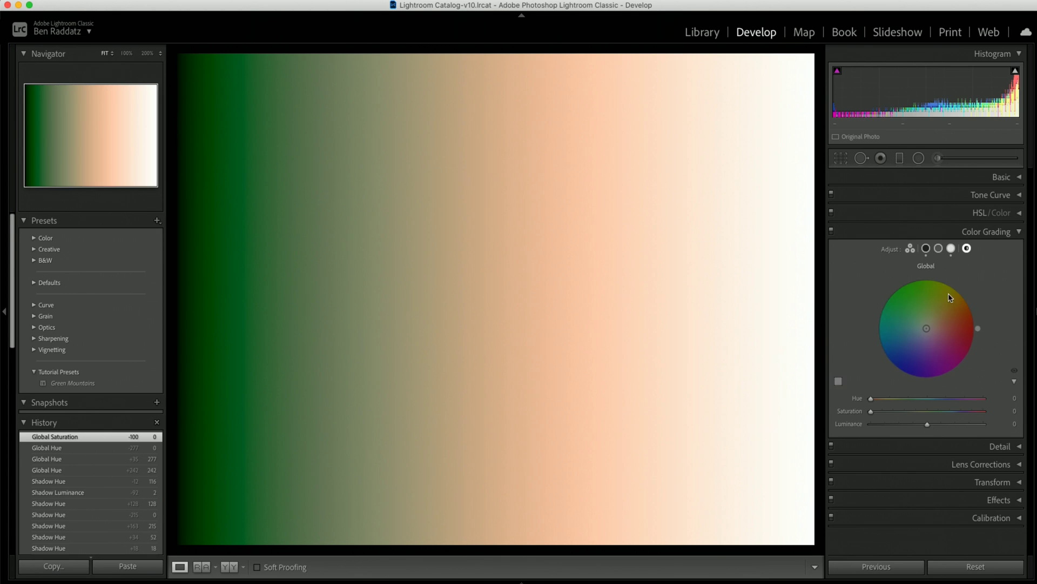
click(938, 249)
drag(926, 328, 904, 367)
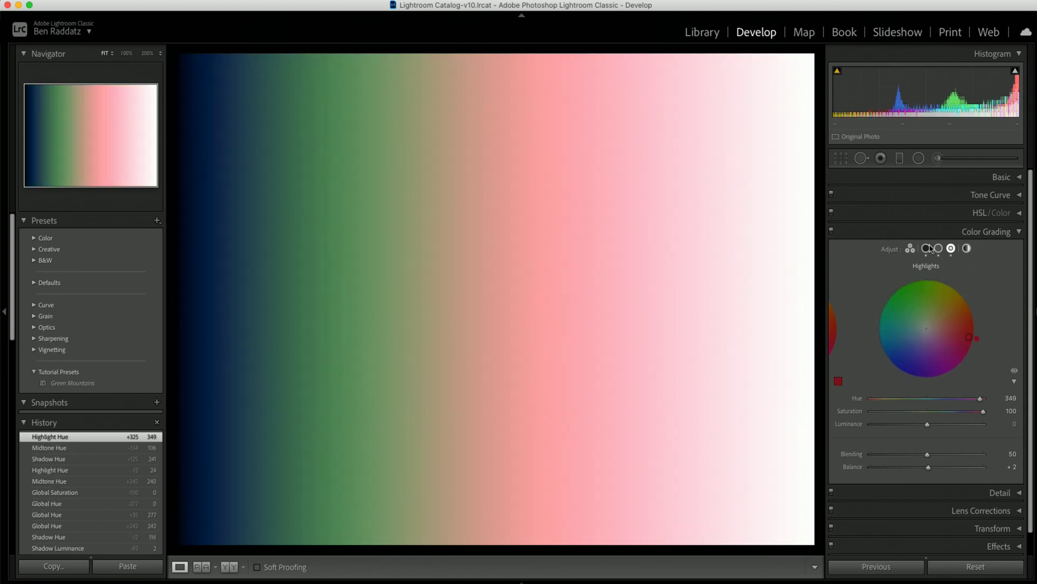
click(927, 248)
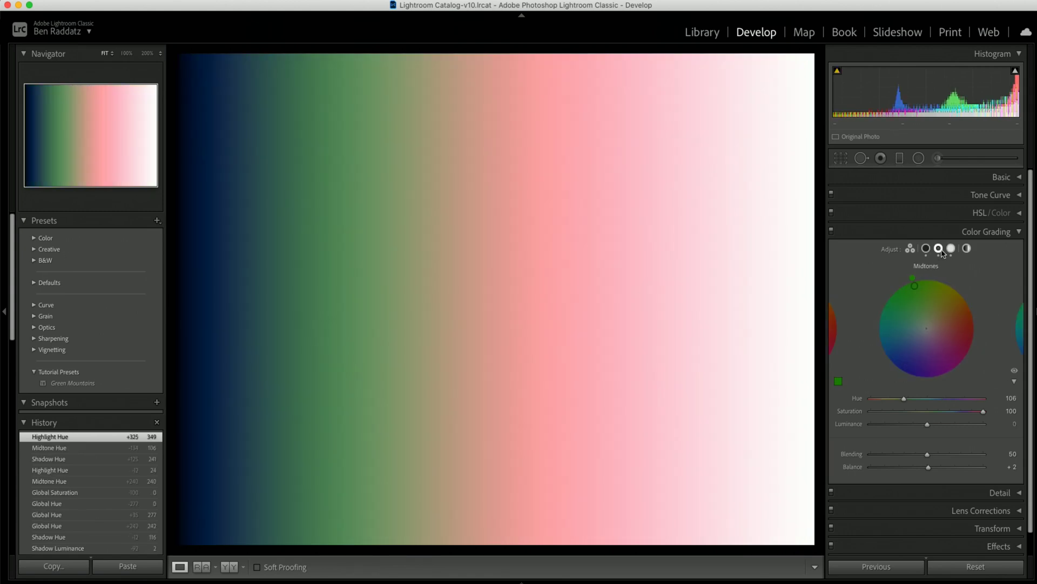
click(951, 249)
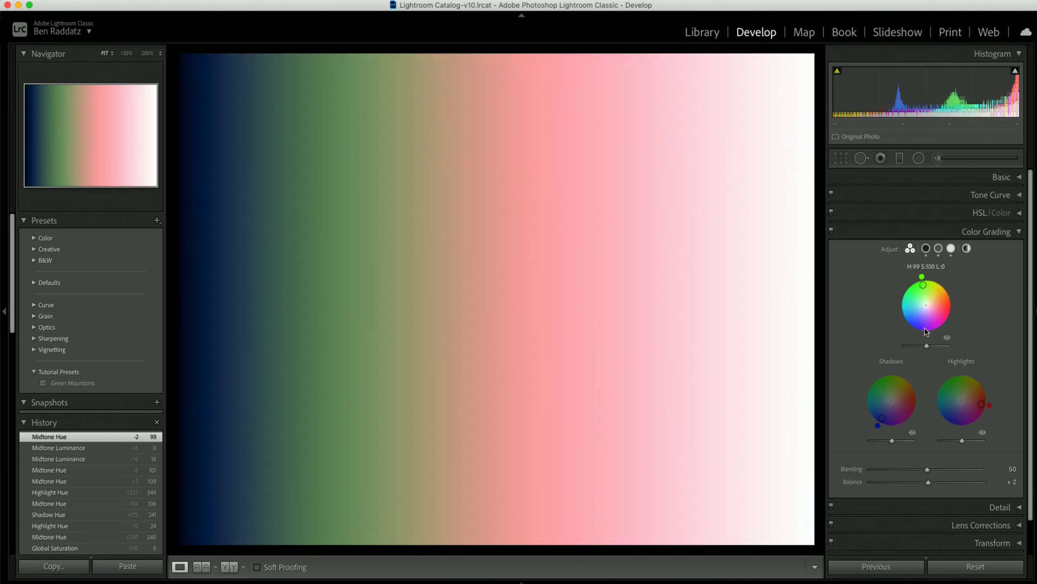
Step: Raise midtone luminance to 7 and drop Blending toward 0 to compare
drag(917, 347, 936, 348)
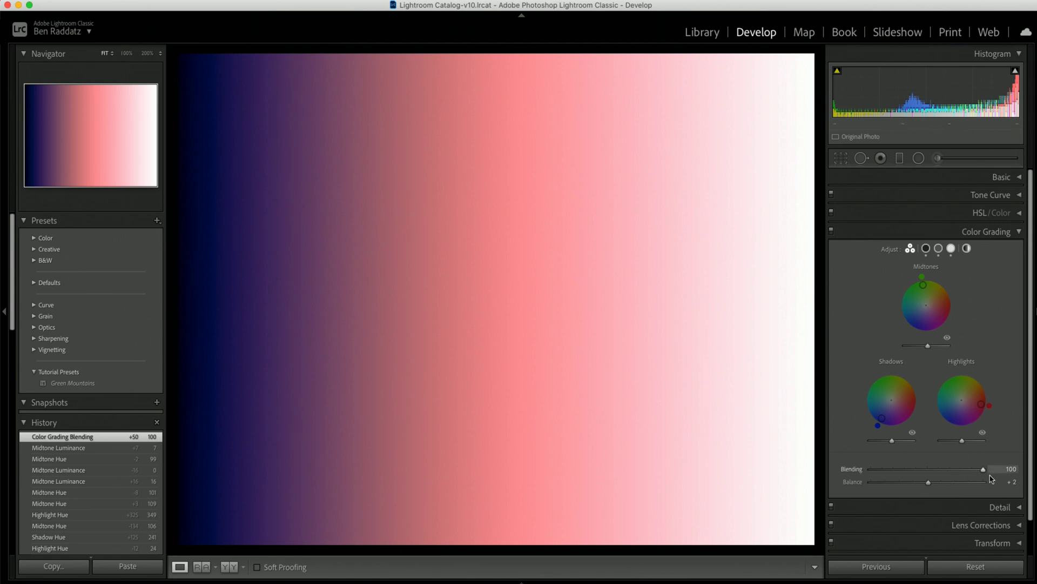
drag(982, 473, 846, 481)
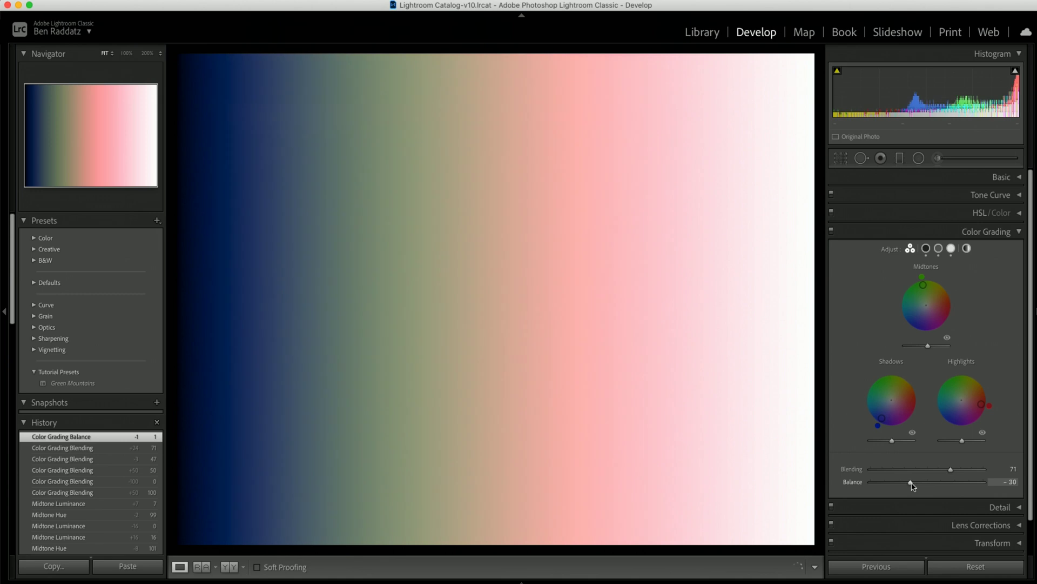
Step: Push Balance toward the highlights, leaving it at -1 with Blending at 71
mouse_move(912, 486)
mouse_down()
mouse_move(878, 487)
mouse_move(984, 485)
mouse_move(930, 487)
mouse_up()
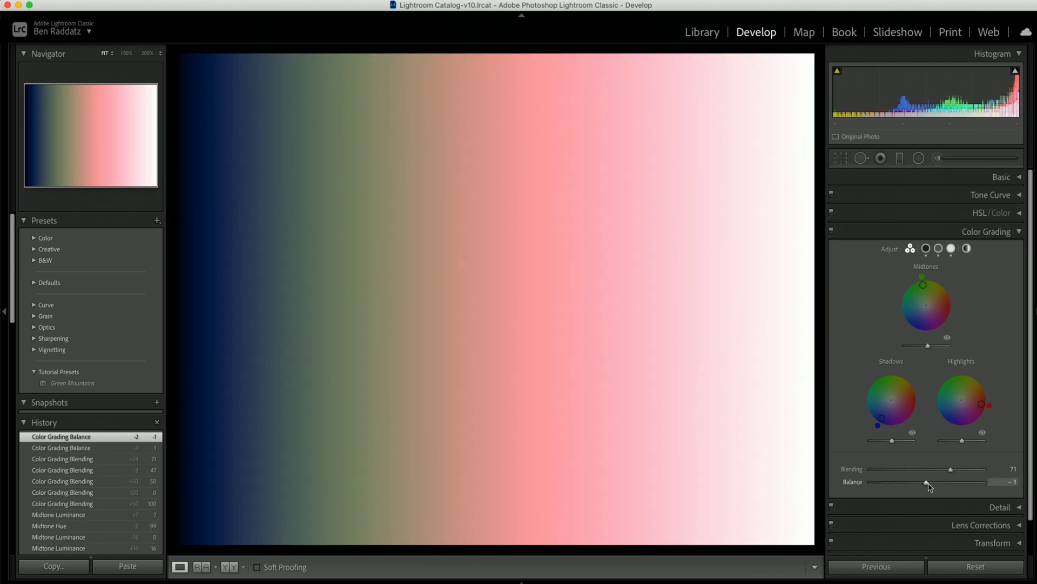